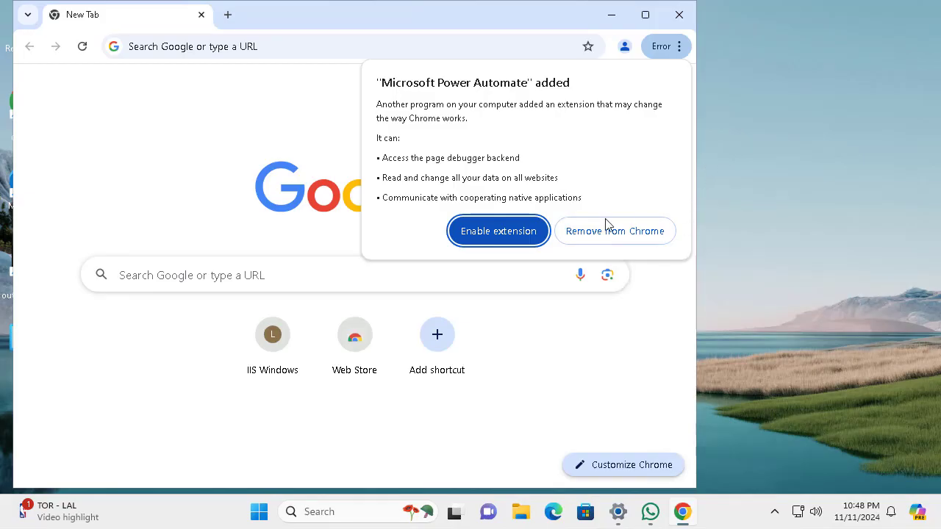
# - Enable the Power Automate extension and search Google for 'bsod error'
pyautogui.click(519, 231)
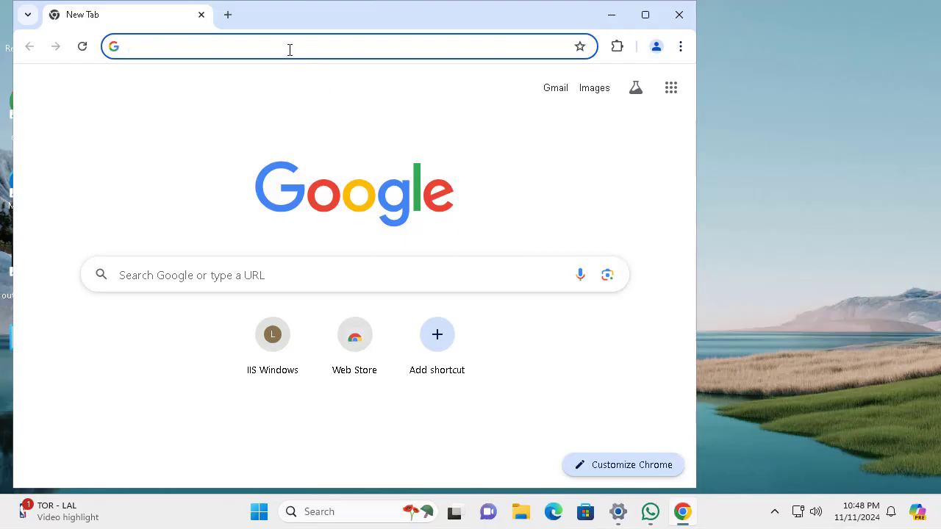
pyautogui.click(324, 48)
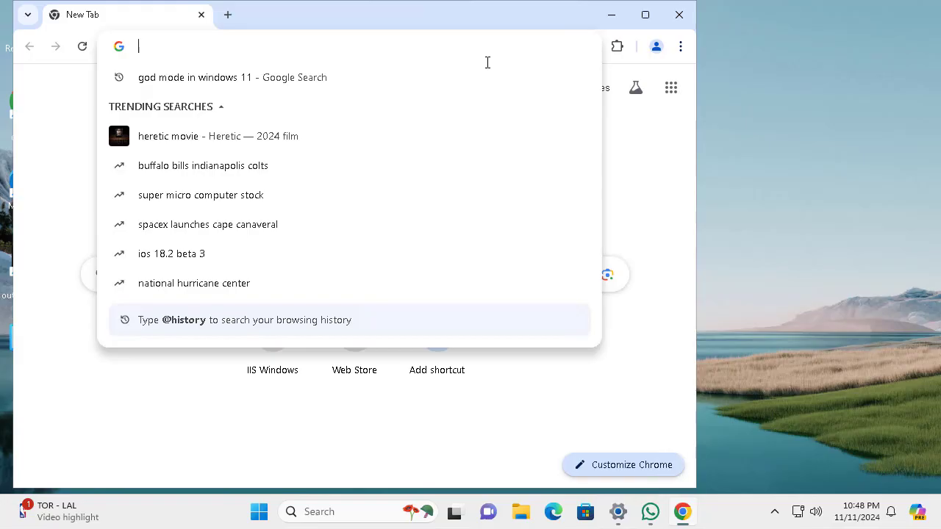
pyautogui.write('bsod')
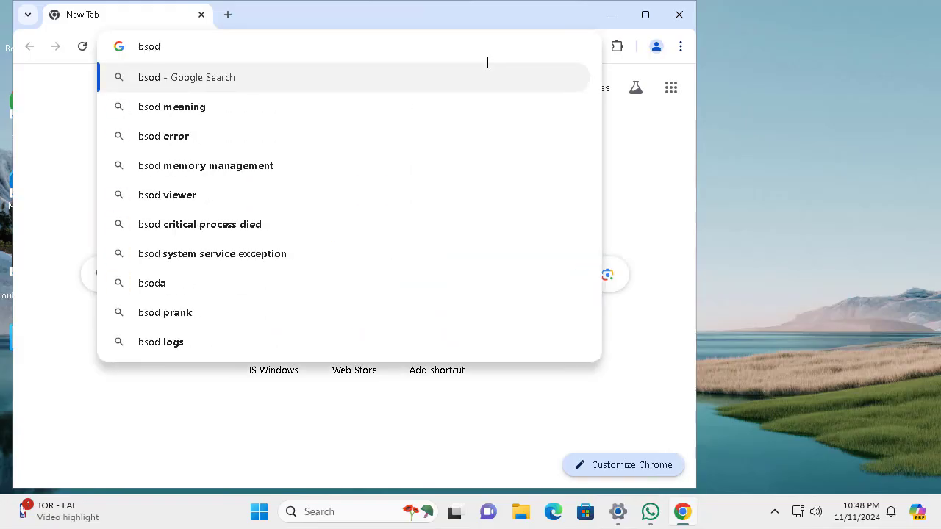
pyautogui.press('Down')
pyautogui.press('Down')
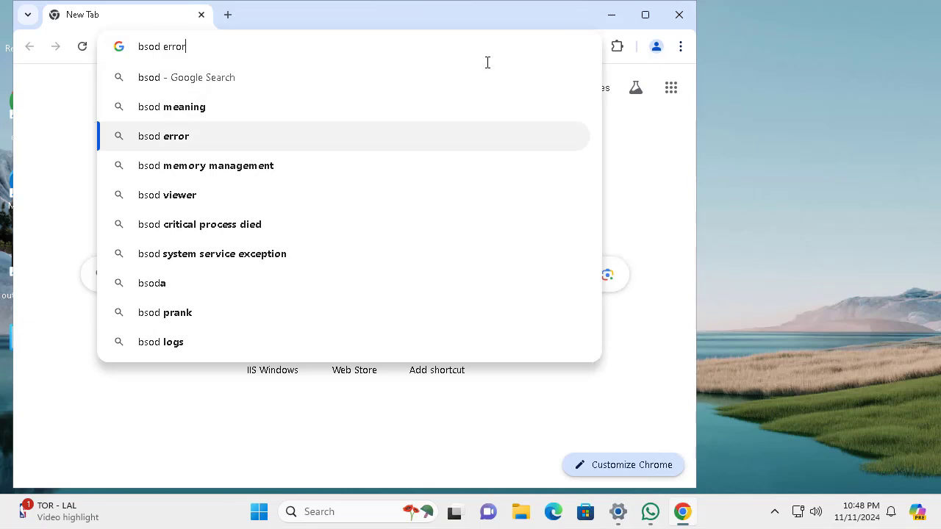
pyautogui.press('Return')
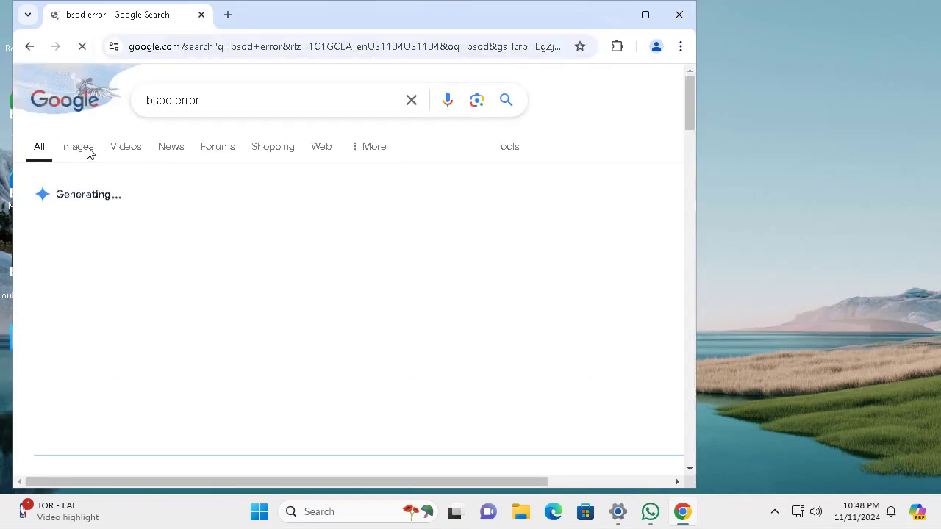
# - Switch to the 'bsod error' image results and maximize Chrome
pyautogui.click(83, 149)
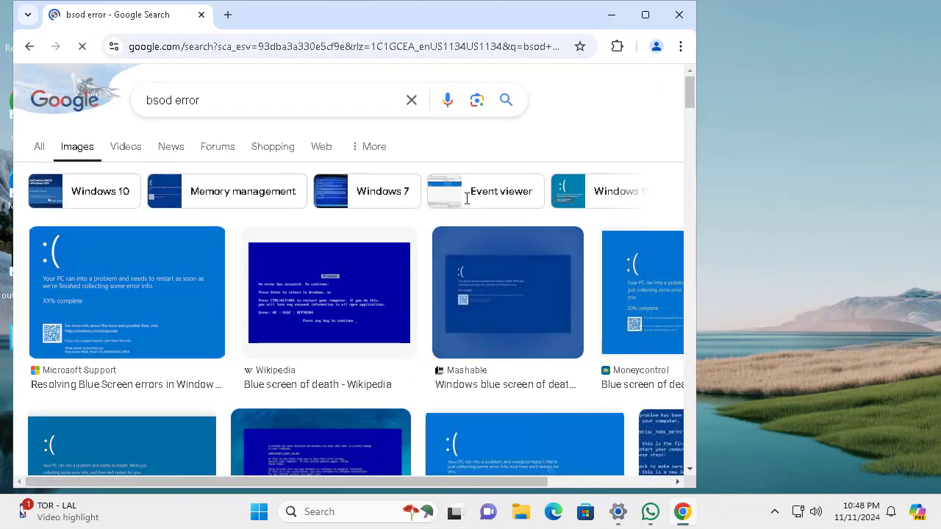
pyautogui.click(646, 14)
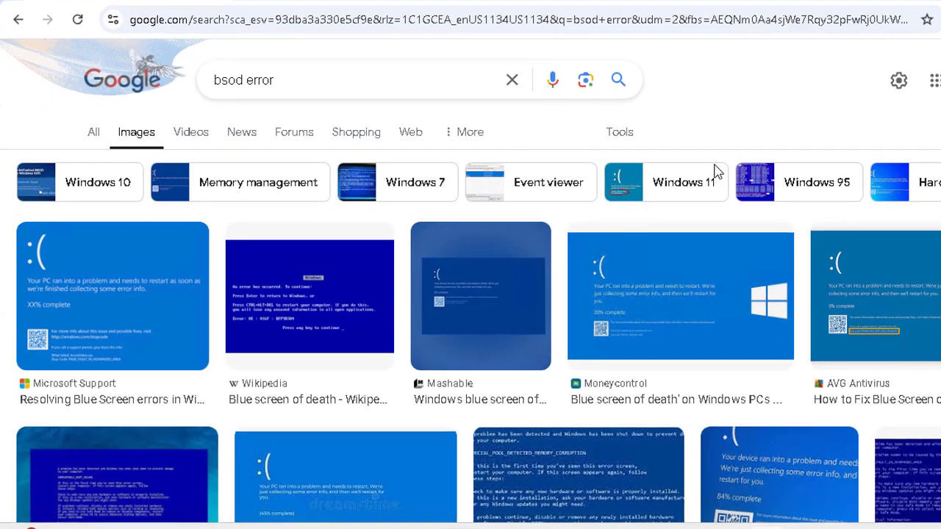
pyautogui.scroll(-1, 686, 170)
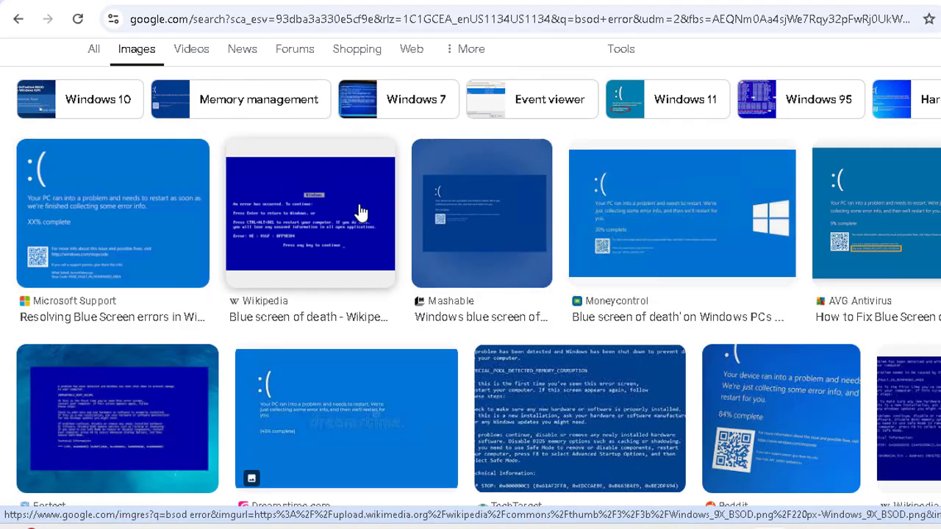
# - Read Microsoft Support's blue screen article, then go back to the image results
pyautogui.click(99, 249)
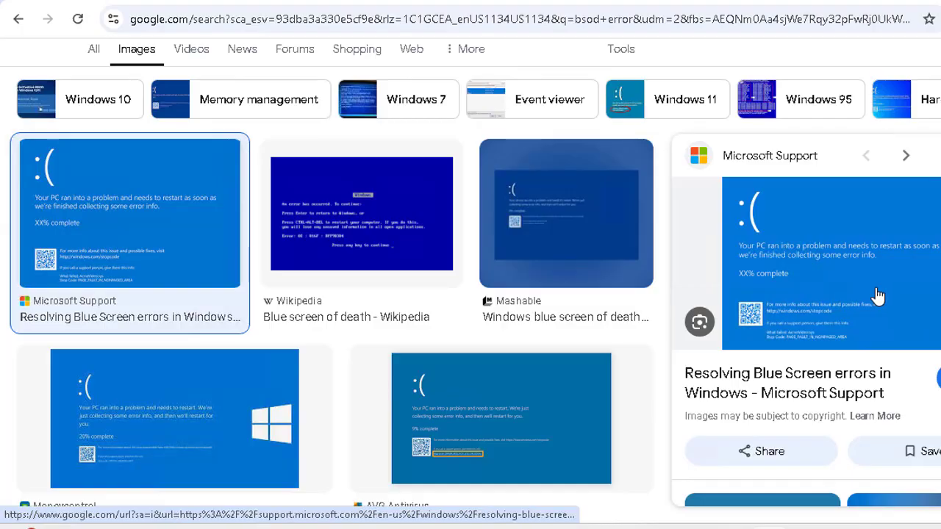
pyautogui.click(879, 295)
pyautogui.scroll(-5, 537, 179)
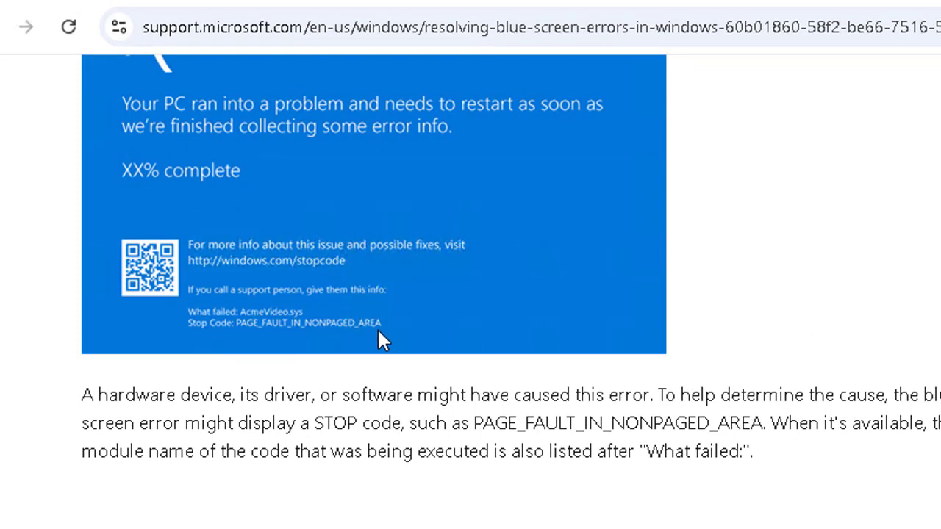
pyautogui.scroll(-5, 460, 361)
pyautogui.scroll(9, 460, 361)
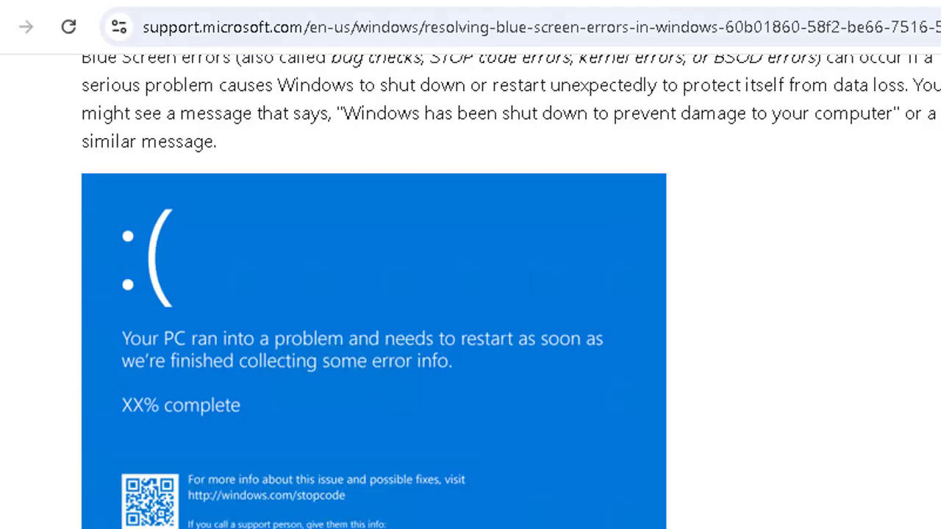
pyautogui.hotkey('alt', 'Left')
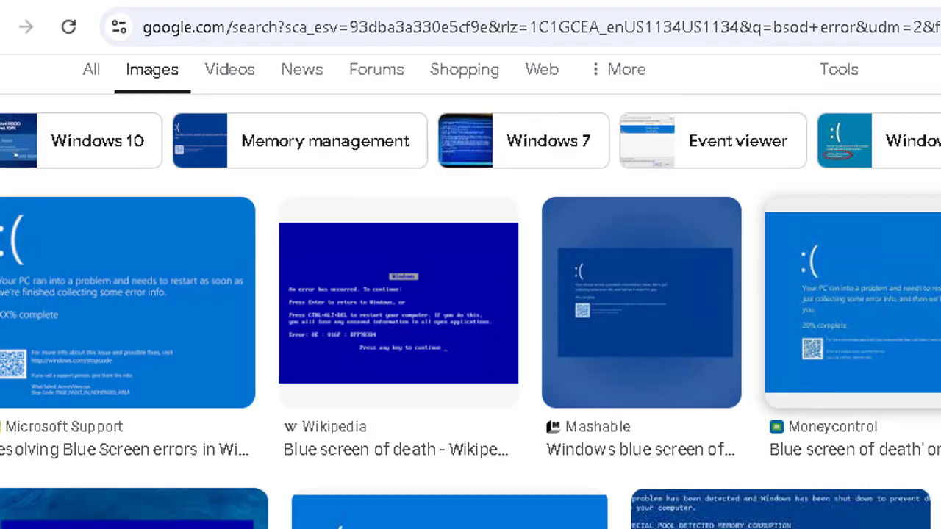
# - Scroll through the BSOD image results, then minimize Chrome to show the desktop
pyautogui.scroll(-5, 471, 294)
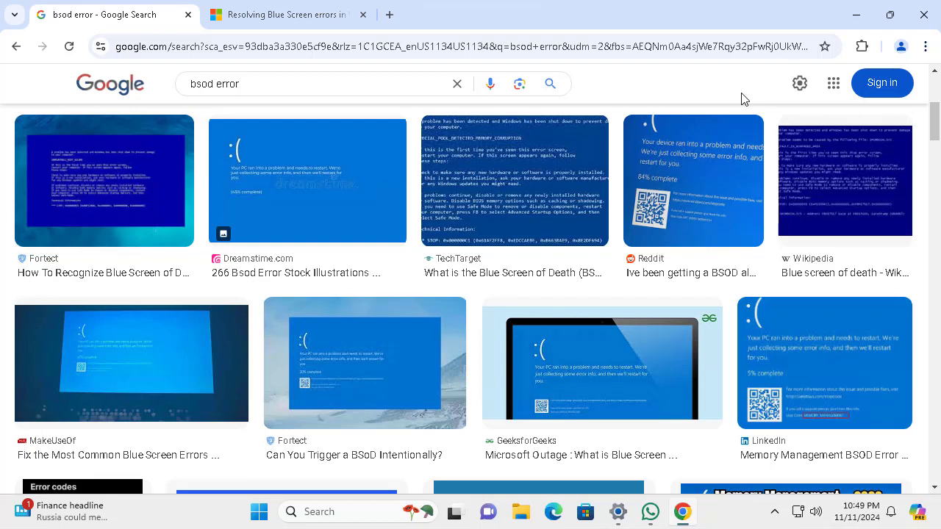
pyautogui.click(857, 16)
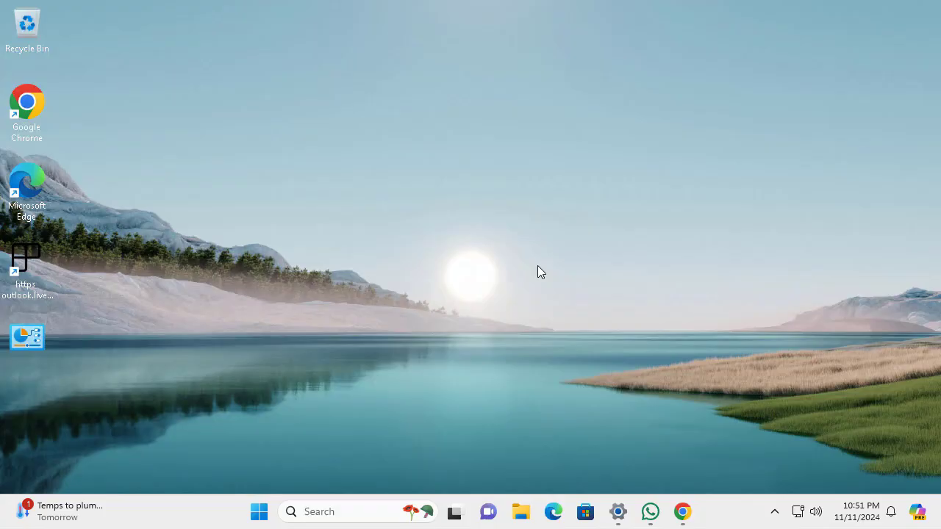
# - Launch Event Viewer from the Start quick menu, expand Windows Logs, and maximize it
pyautogui.rightClick(263, 516)
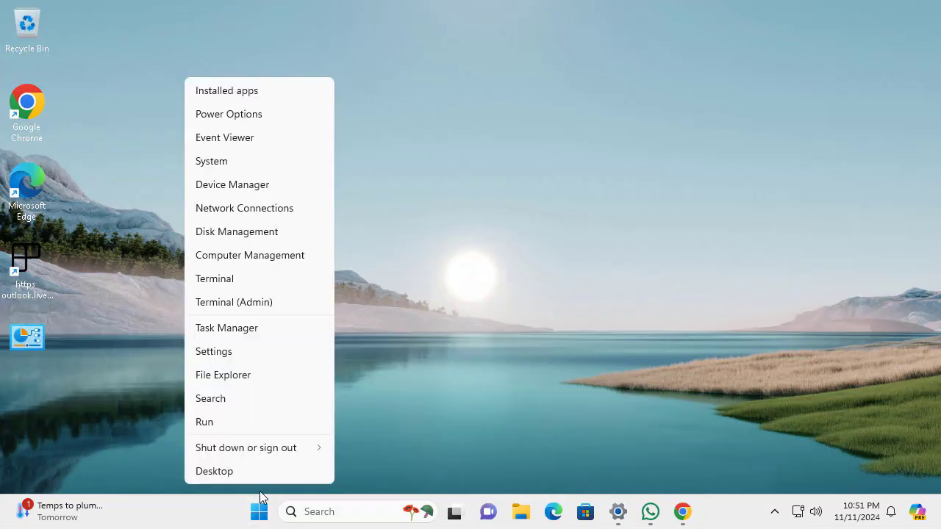
pyautogui.click(225, 142)
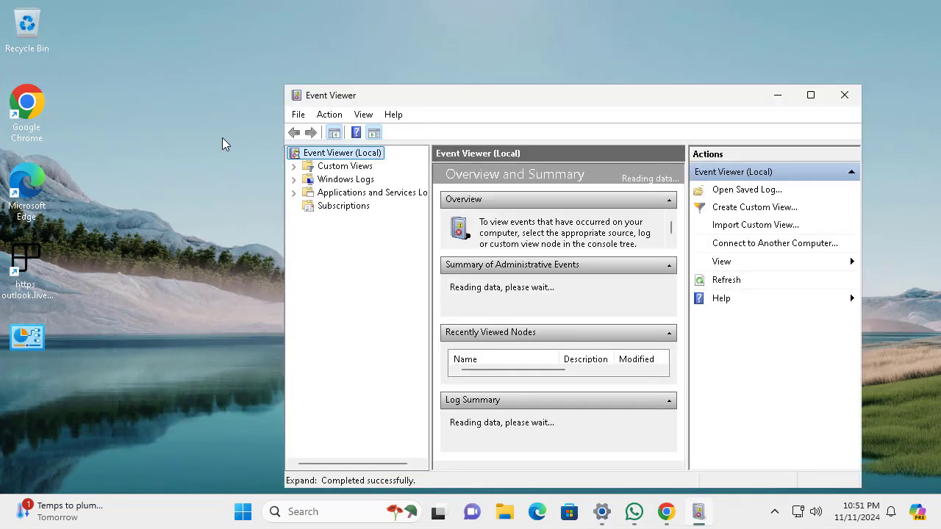
pyautogui.click(294, 180)
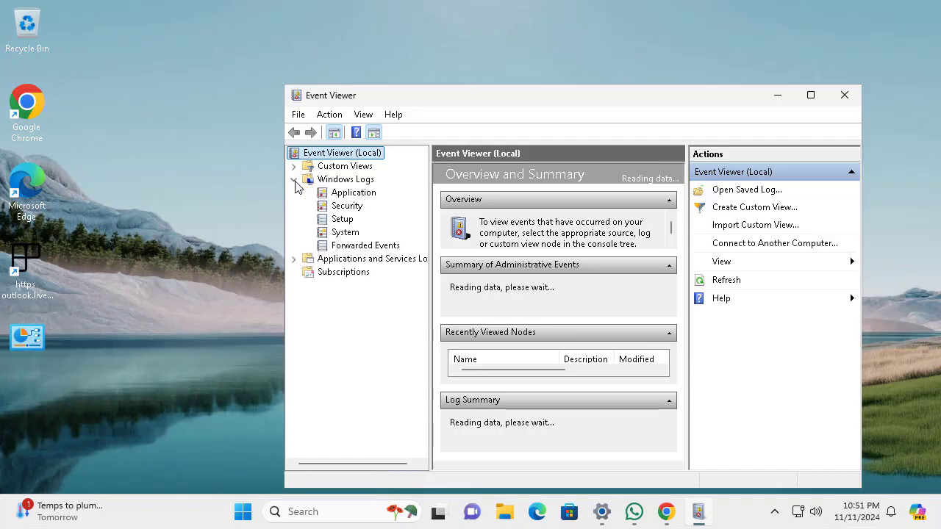
pyautogui.click(344, 234)
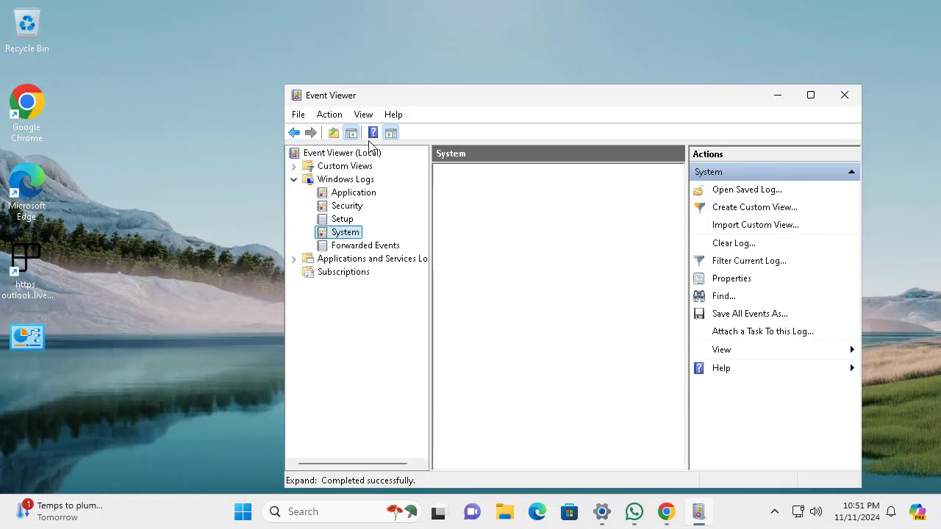
pyautogui.click(812, 102)
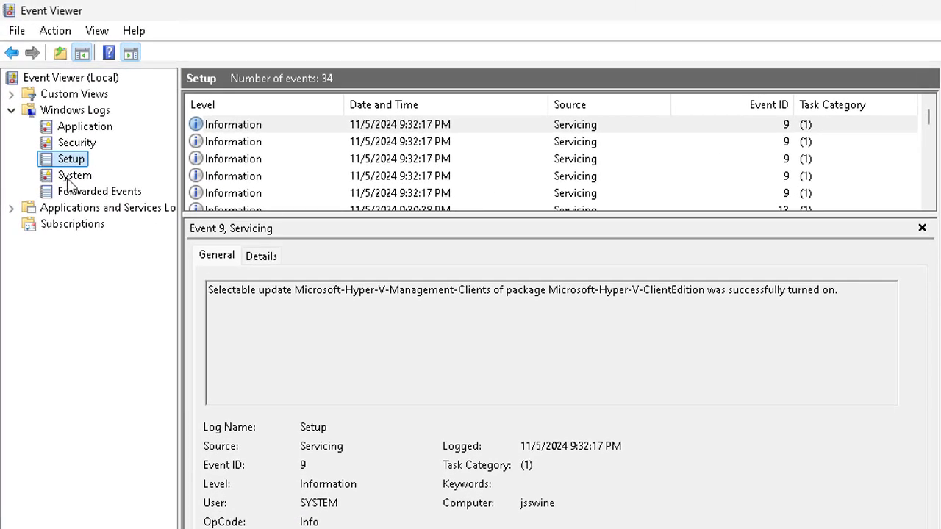
# - Scroll through the System log and select DistributedCOM warning event 10016
pyautogui.click(68, 176)
pyautogui.scroll(-2, 375, 158)
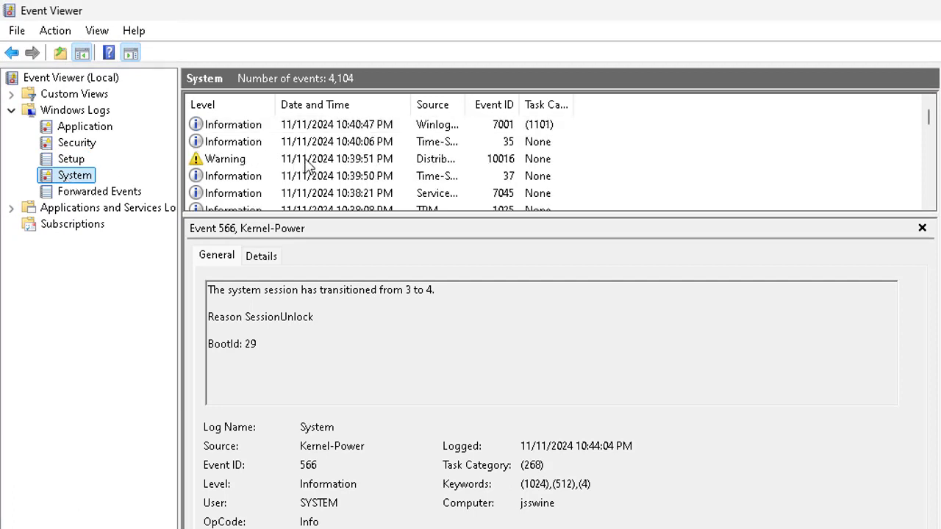
pyautogui.scroll(2, 309, 168)
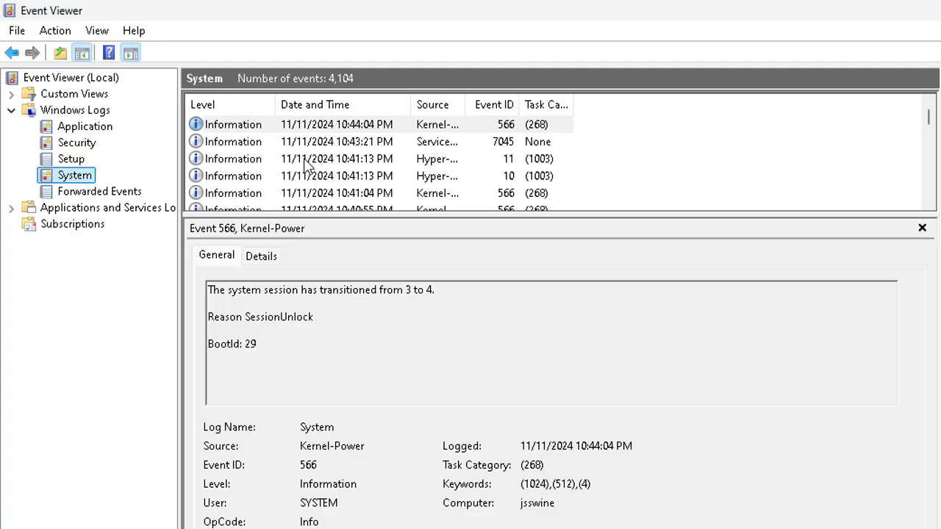
pyautogui.scroll(-3, 257, 158)
pyautogui.scroll(1, 228, 154)
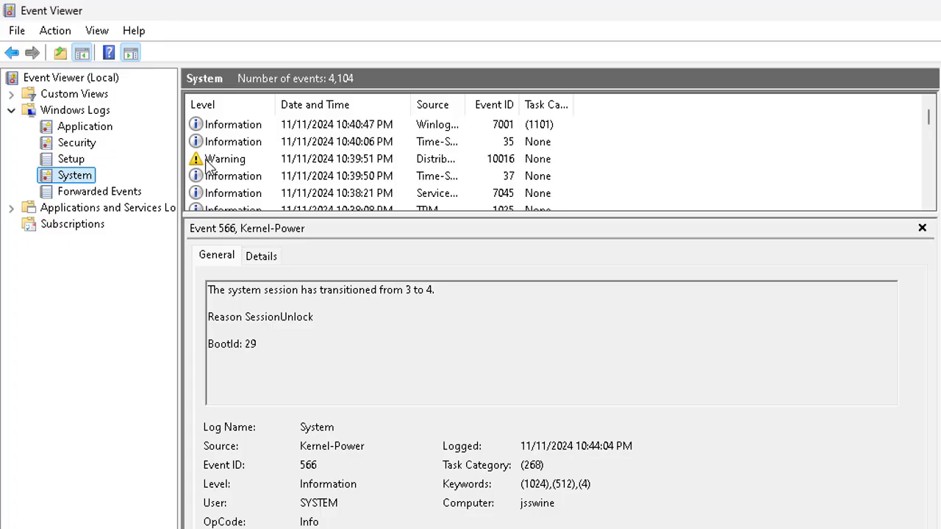
pyautogui.click(210, 164)
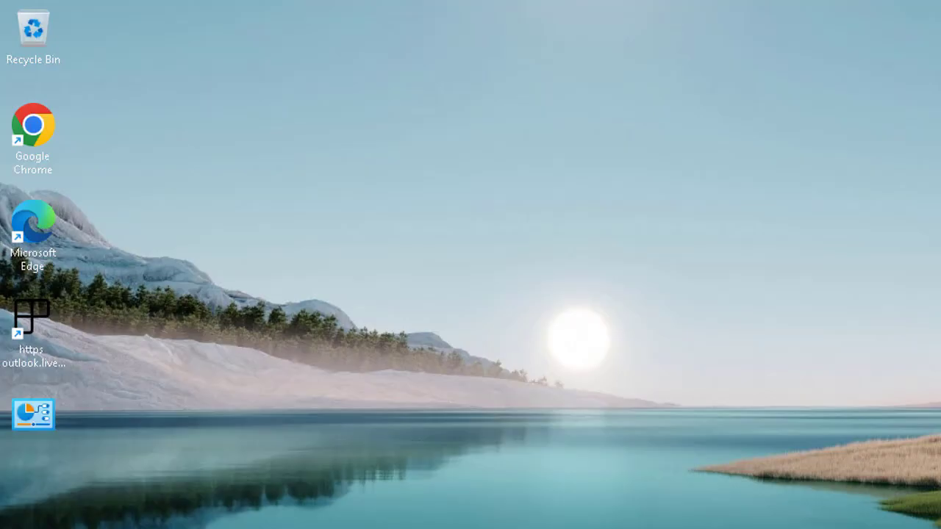
pyautogui.press('super+x')
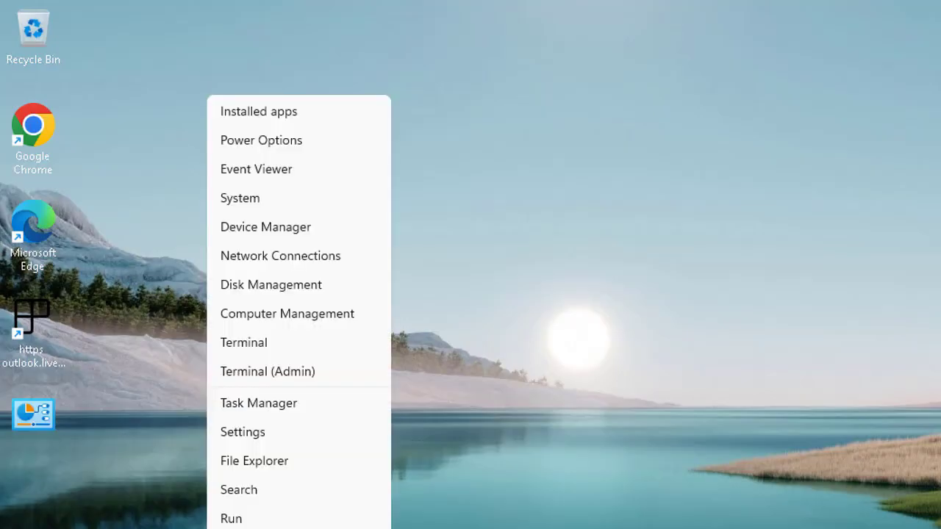
pyautogui.click(272, 233)
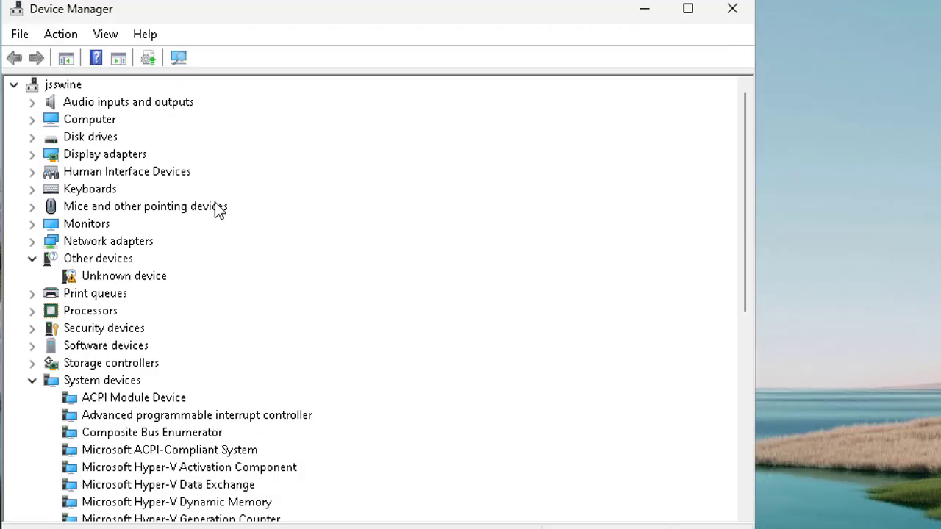
pyautogui.click(103, 279)
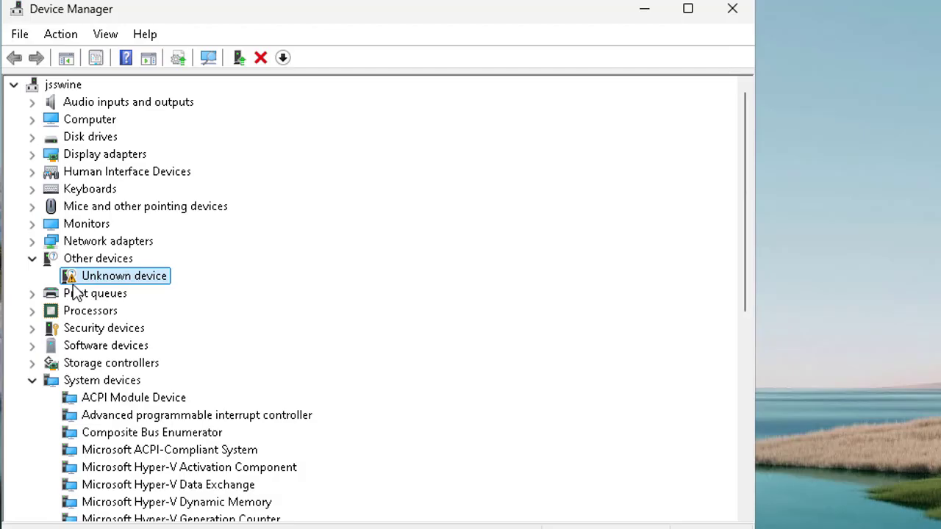
pyautogui.click(33, 382)
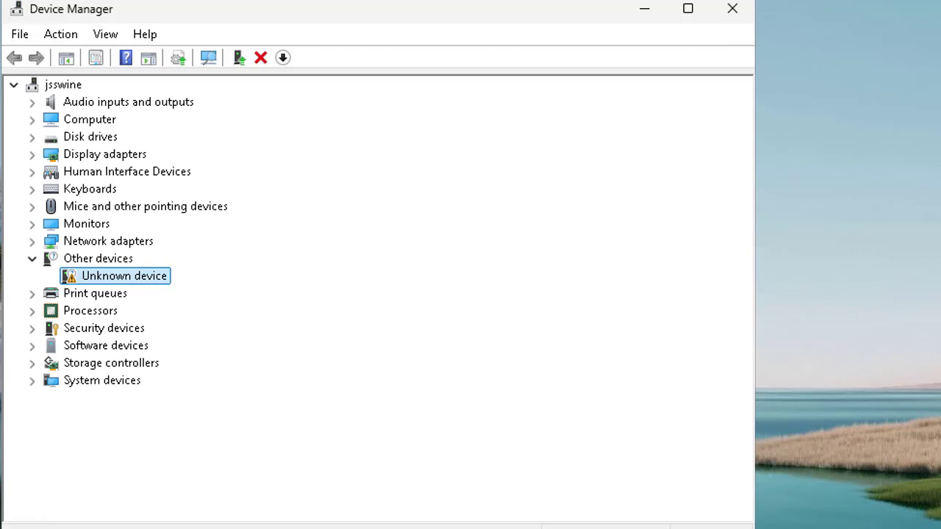
pyautogui.click(730, 10)
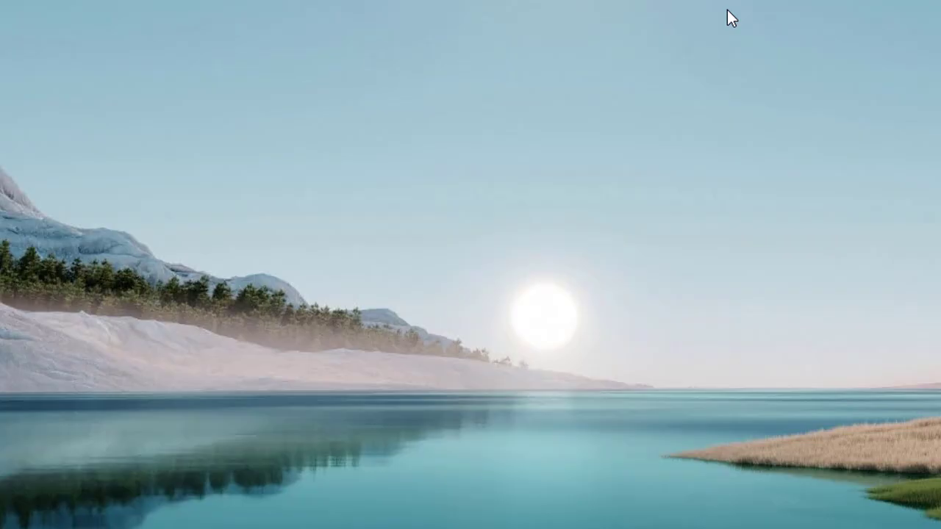
pyautogui.press('super+s')
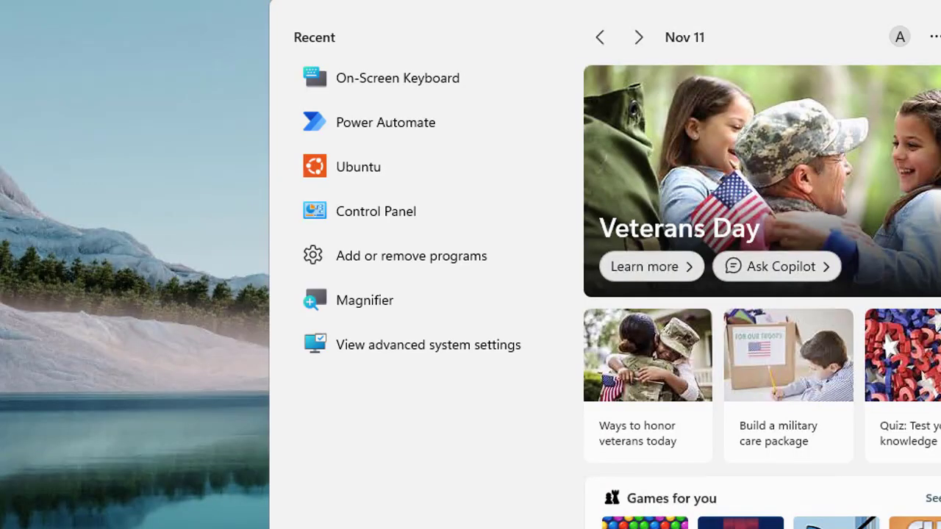
pyautogui.write('winw')
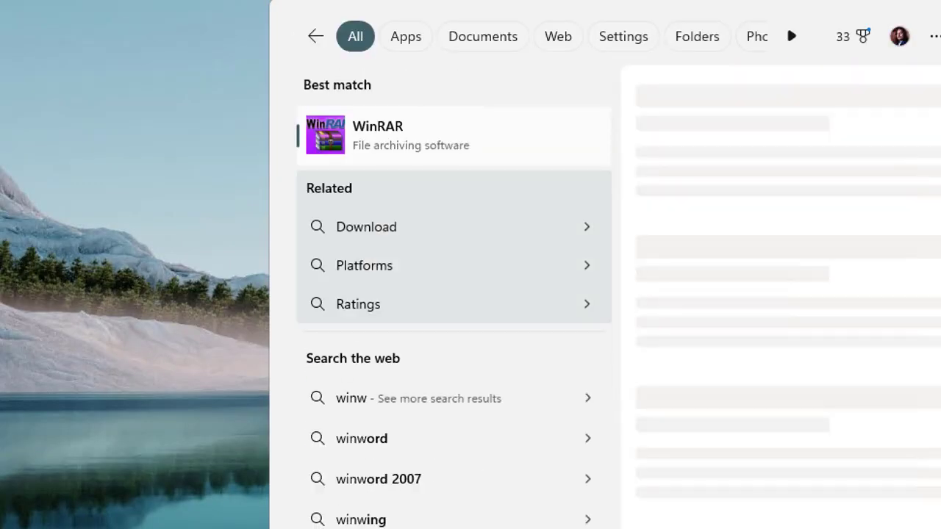
pyautogui.press('BackSpace')
pyautogui.write('dows m')
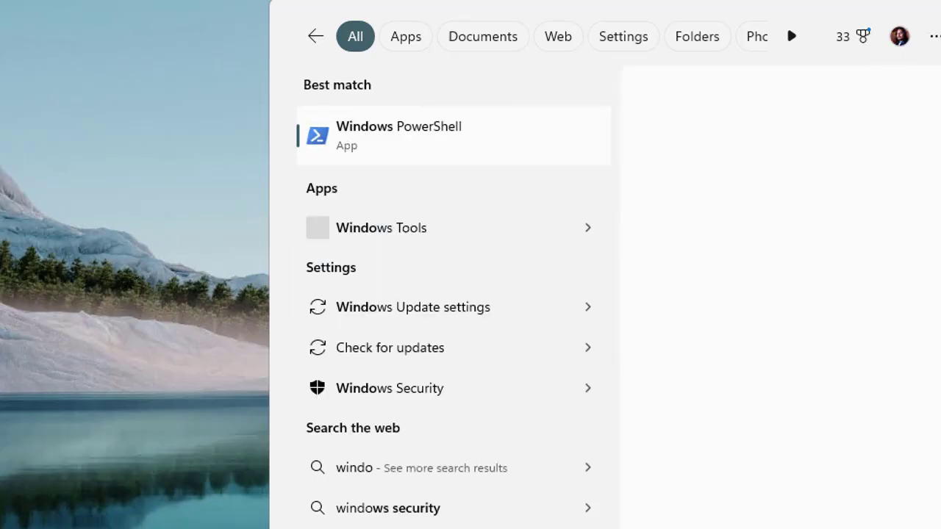
pyautogui.write('e')
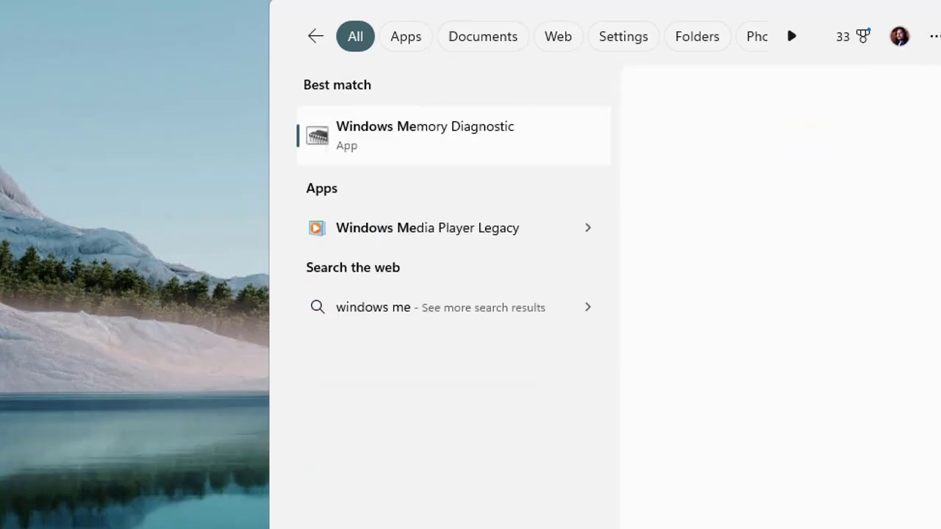
pyautogui.write('nu')
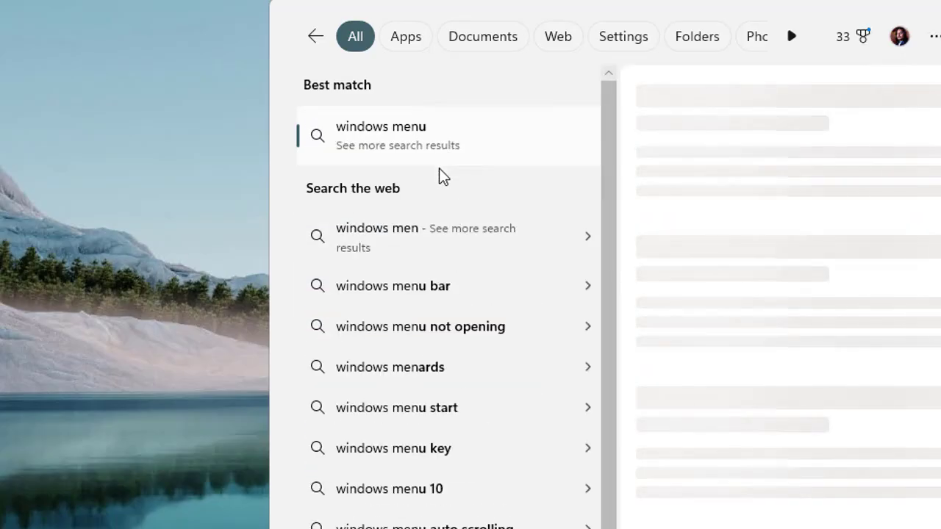
pyautogui.press('BackSpace')
pyautogui.press('BackSpace')
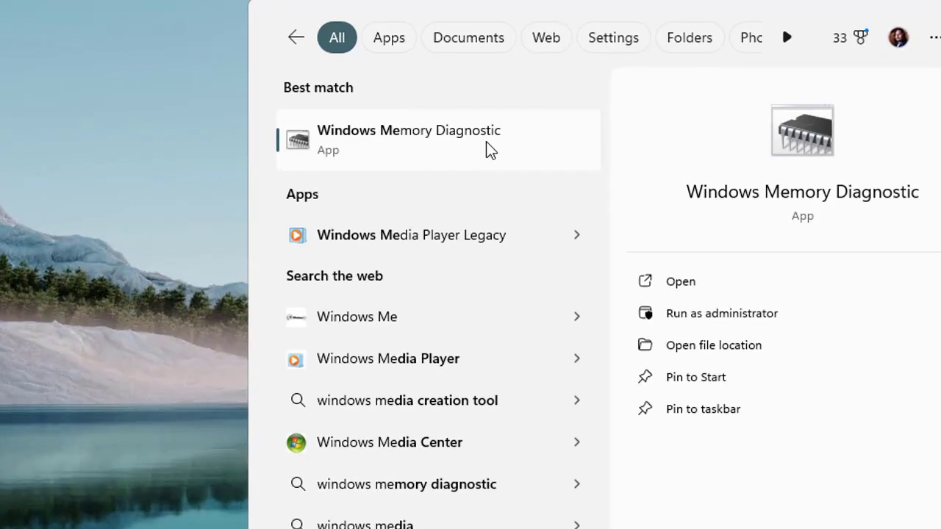
pyautogui.click(488, 147)
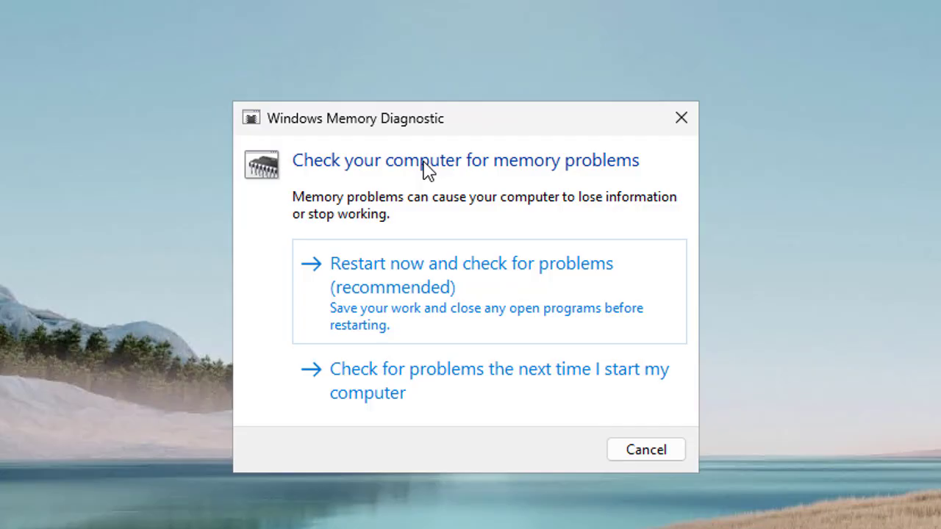
pyautogui.click(687, 127)
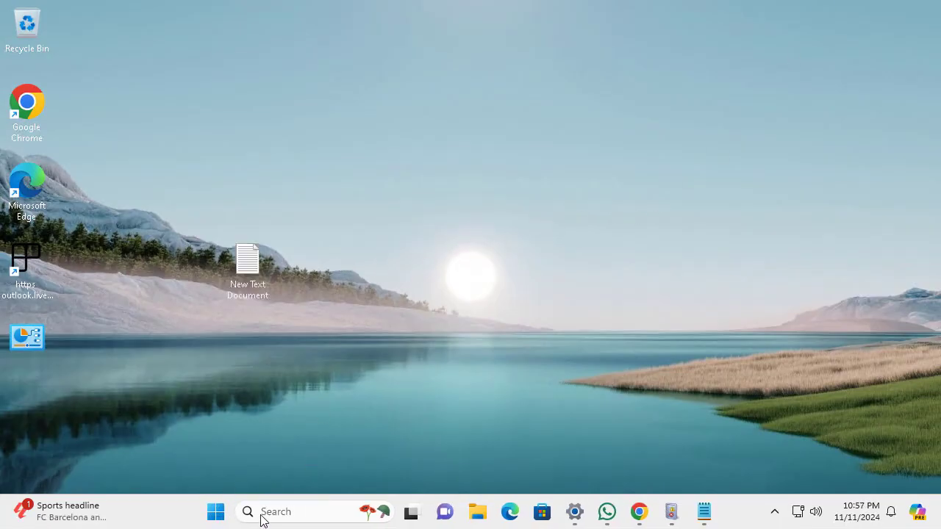
# - Search for cmd and run Command Prompt as administrator
pyautogui.click(216, 512)
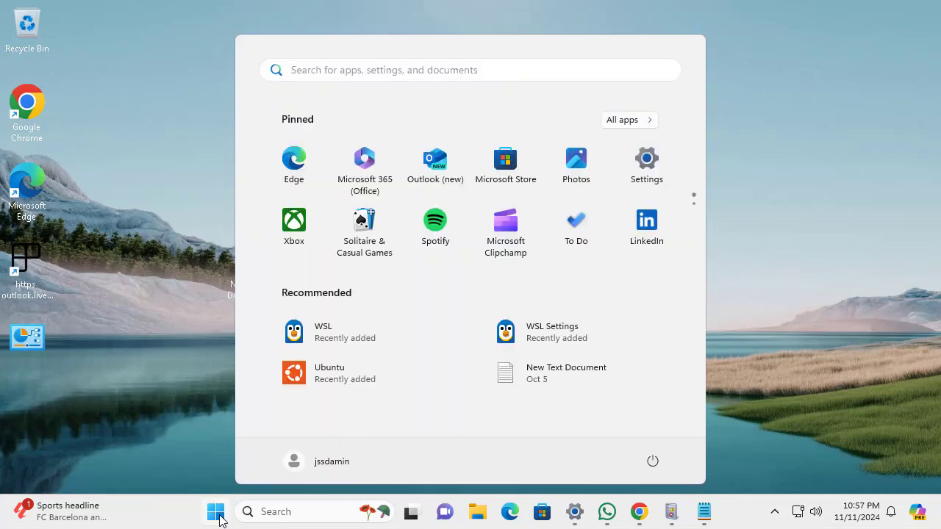
pyautogui.write('cmd')
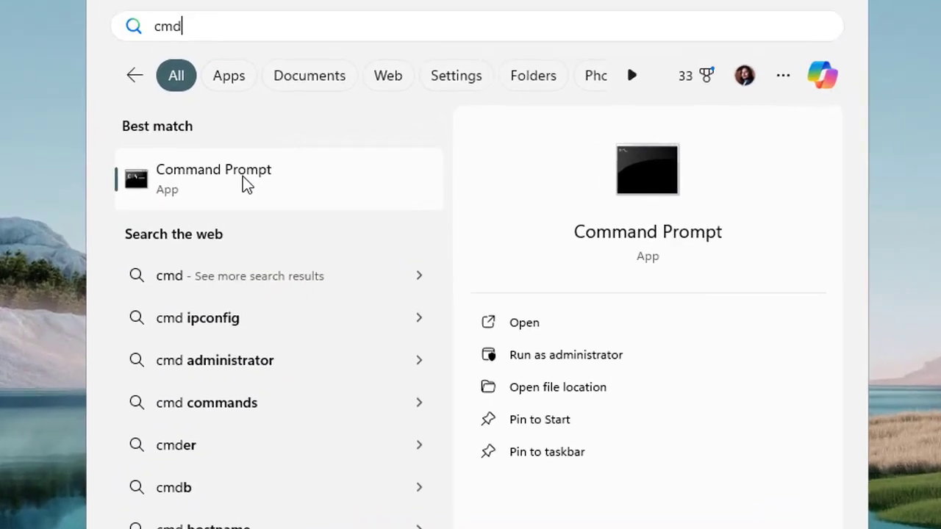
pyautogui.rightClick(244, 184)
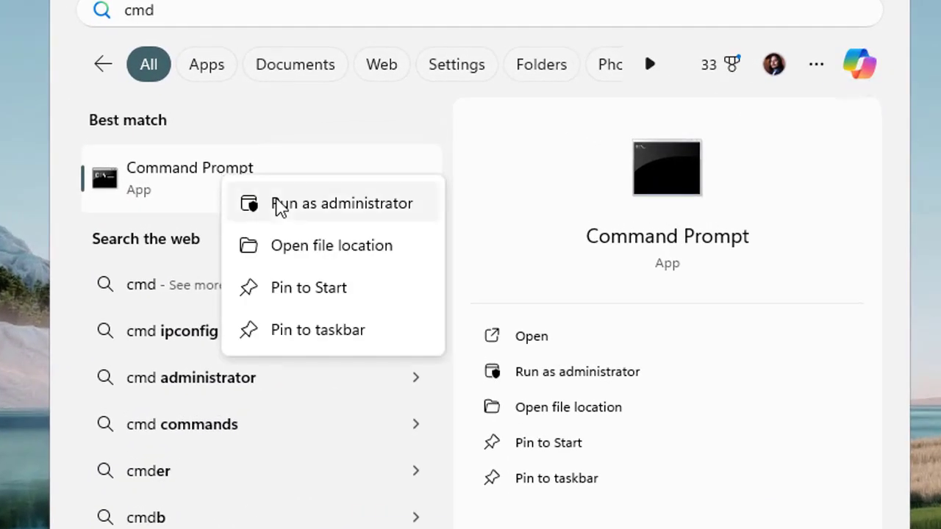
pyautogui.click(293, 203)
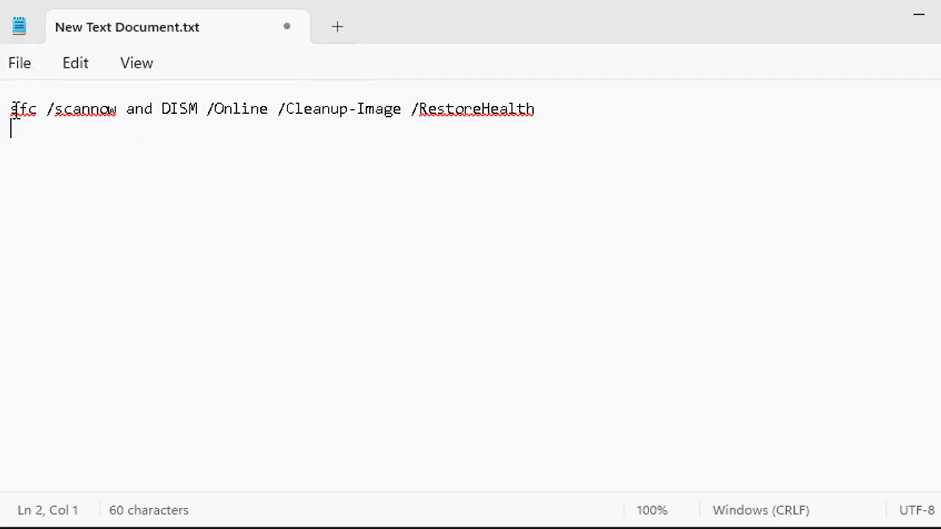
# - Select the sfc and DISM command text in Notepad, then minimize Notepad
pyautogui.moveTo(11, 112); pyautogui.dragTo(23, 115)
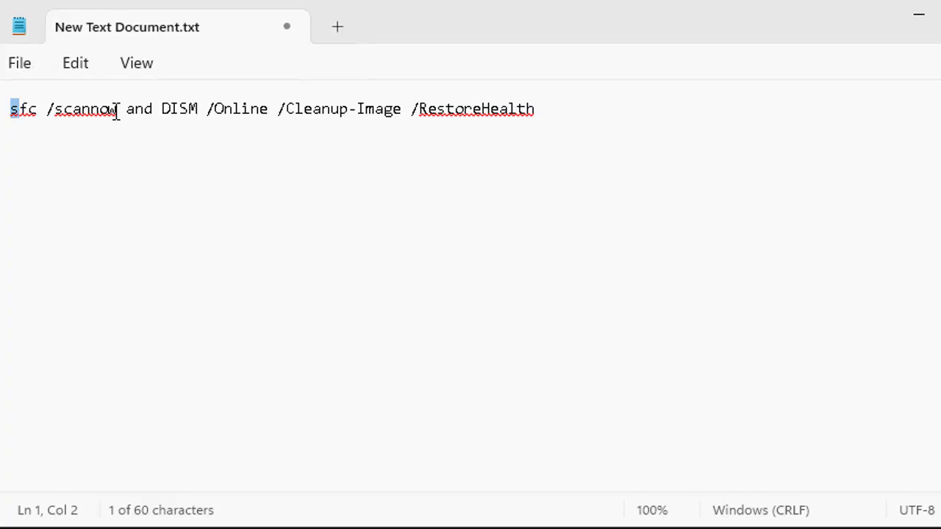
pyautogui.moveTo(161, 109); pyautogui.dragTo(428, 111)
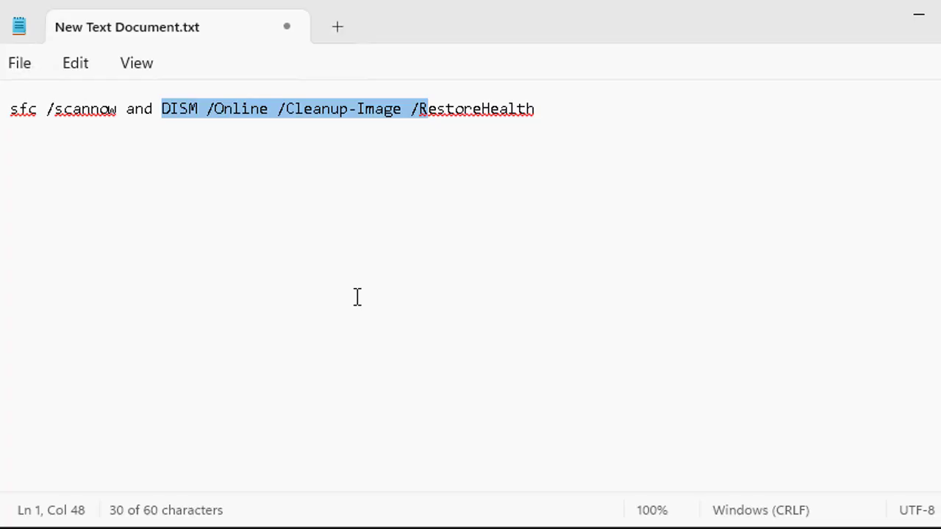
pyautogui.click(916, 16)
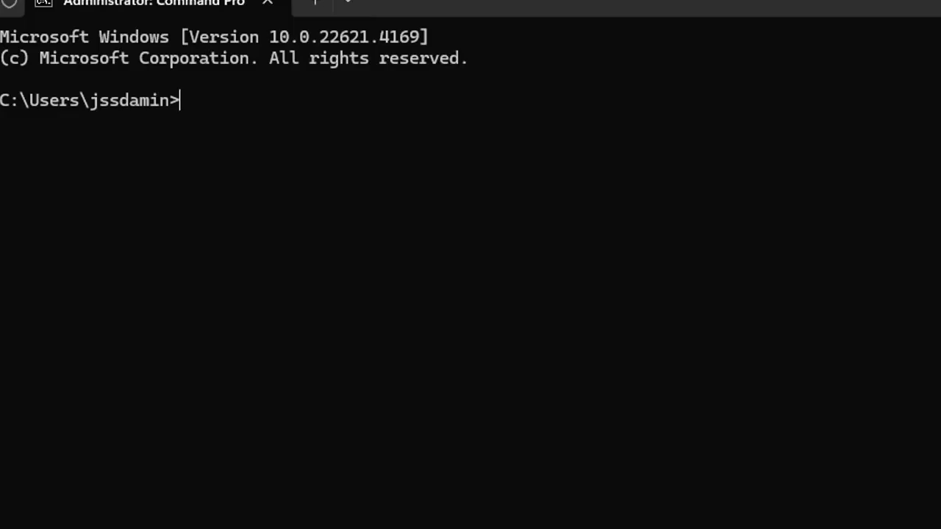
# - Hide Command Prompt to the desktop and bring up the Windows search panel
pyautogui.press('super+d')
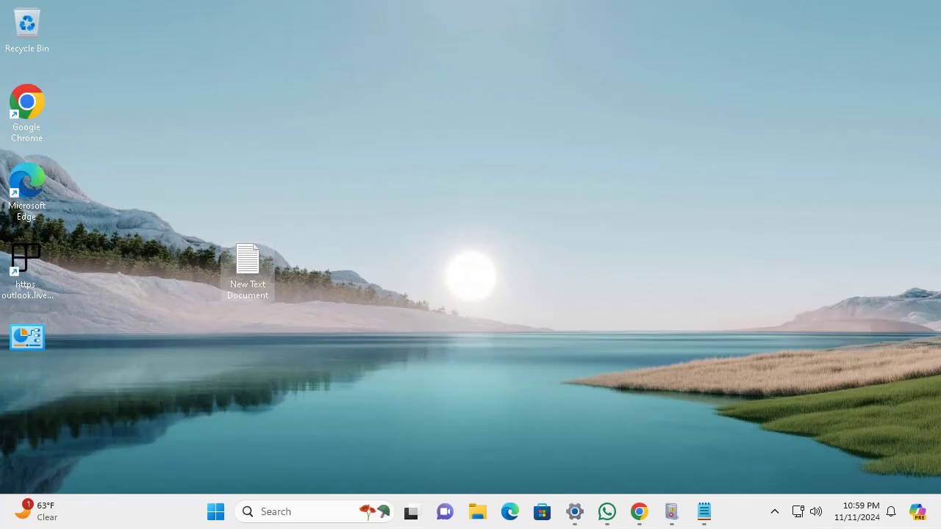
pyautogui.click(306, 512)
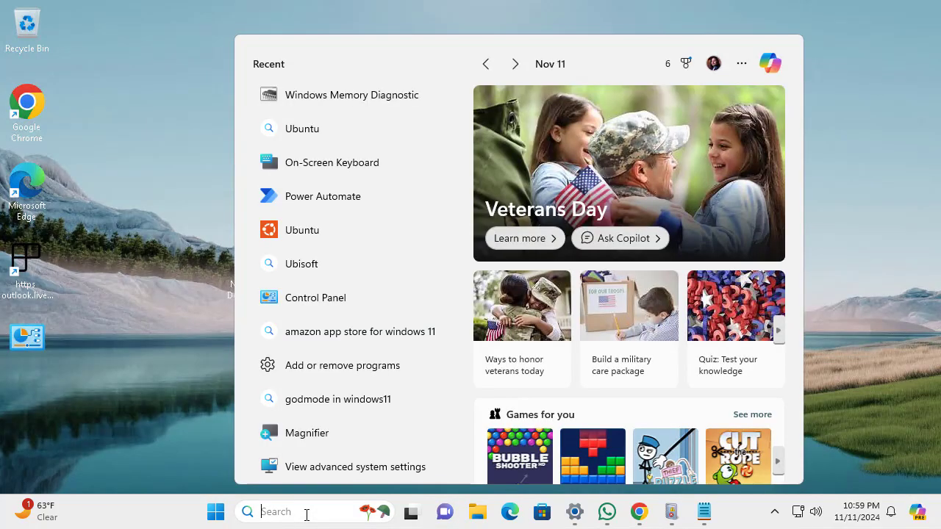
# - Launch System Configuration by running msconfig from the Run dialog
pyautogui.write('mscon')
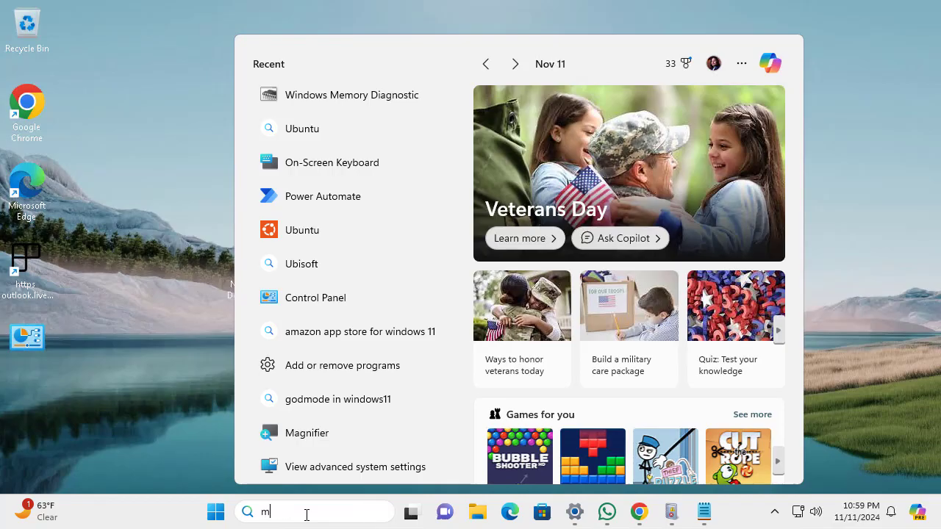
pyautogui.press('BackSpace')
pyautogui.press('BackSpace')
pyautogui.press('BackSpace')
pyautogui.press('BackSpace')
pyautogui.press('BackSpace')
pyautogui.write('run')
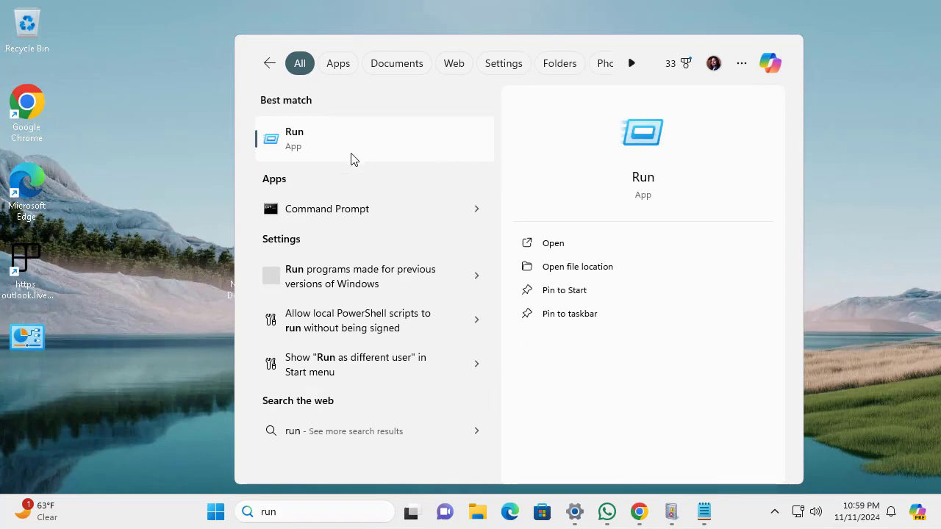
pyautogui.click(352, 155)
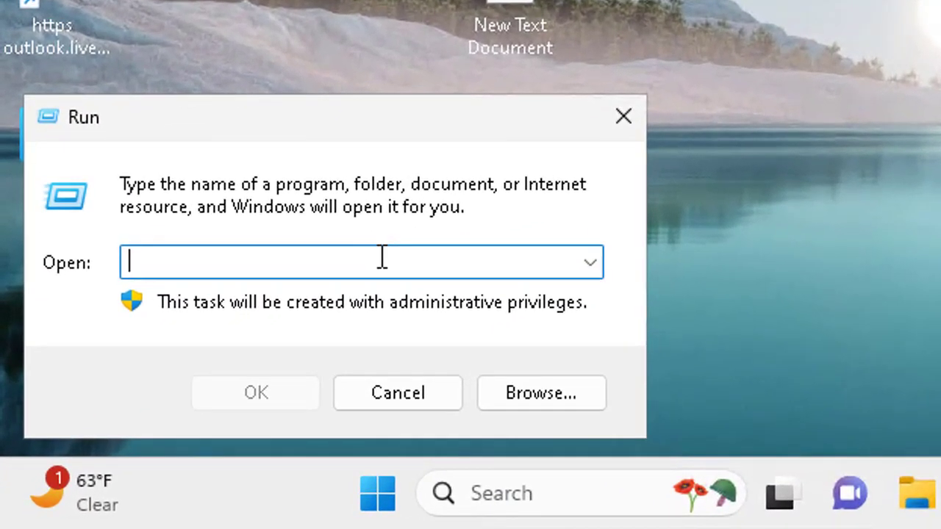
pyautogui.write('msconfig')
pyautogui.press('Return')
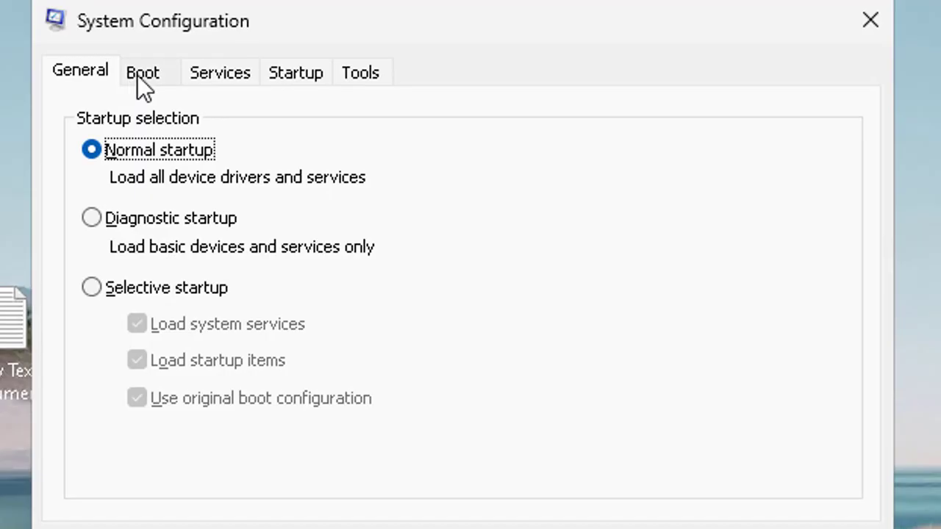
# - Review the Boot tab options, then close System Configuration
pyautogui.click(139, 73)
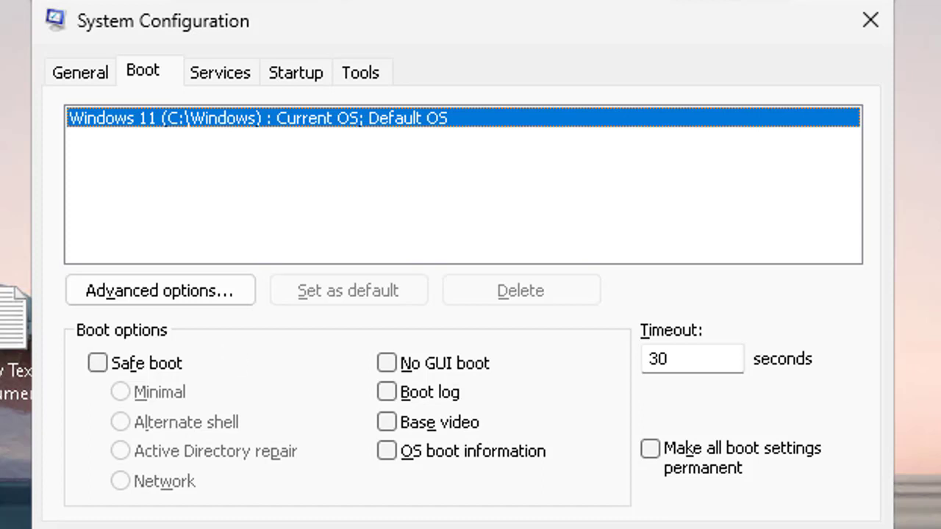
pyautogui.click(630, 527)
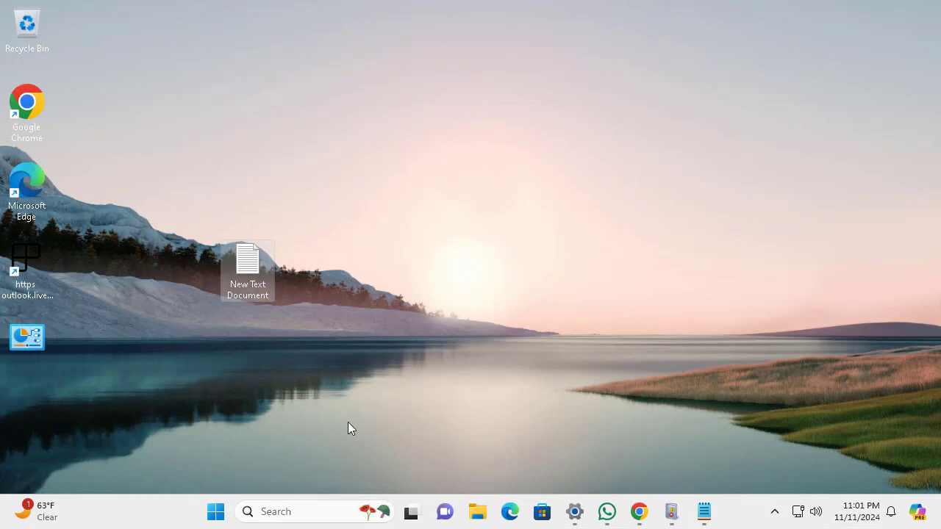
# - Search the Start menu for Control Panel and open it
pyautogui.click(220, 517)
pyautogui.write('c')
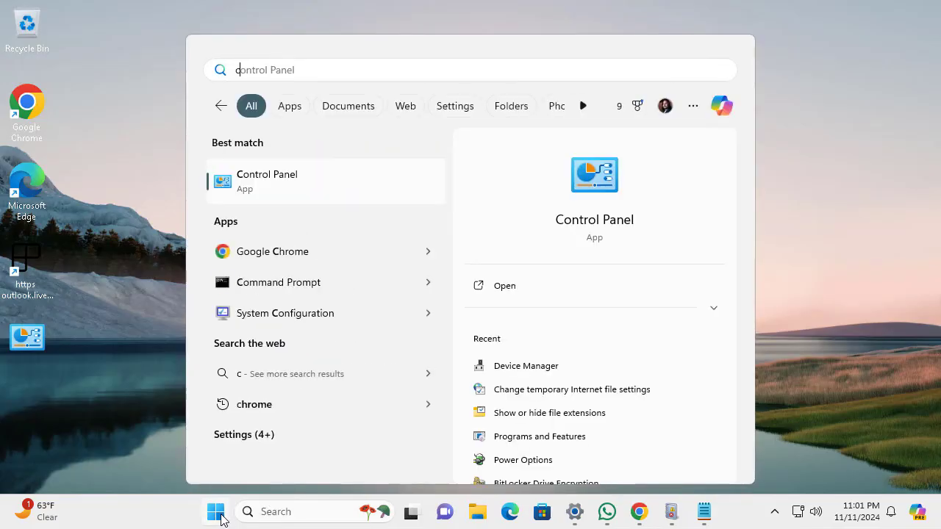
pyautogui.click(377, 181)
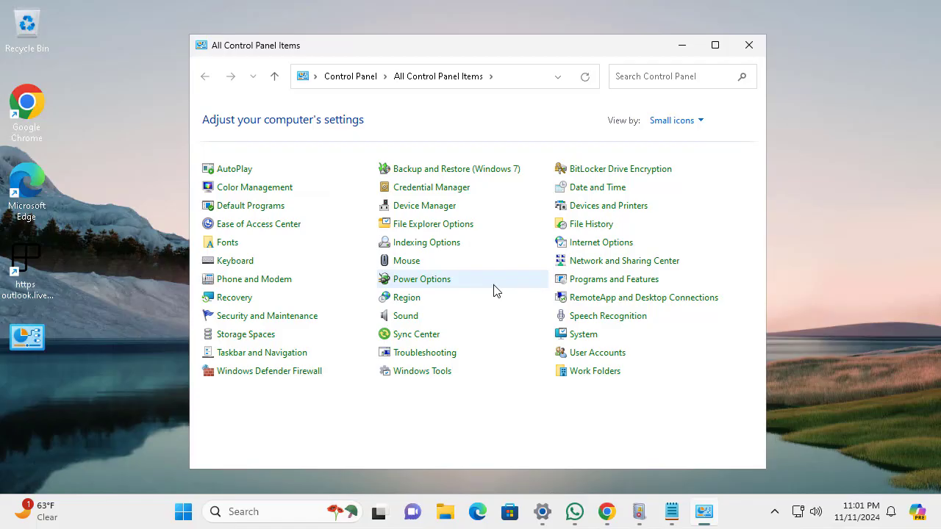
# - Review the five installed programs (476 MB, including Google Chrome and Microsoft Edge) in Programs and Features, then close the window
pyautogui.click(624, 284)
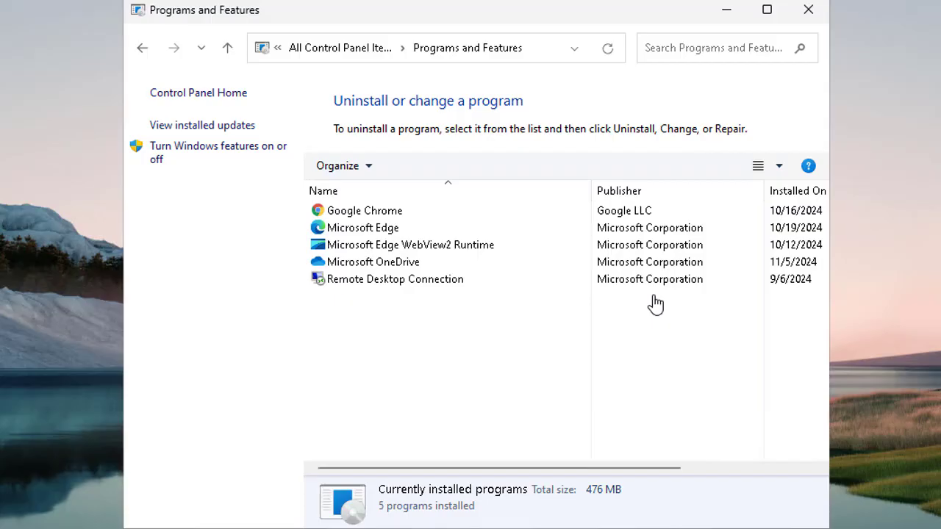
pyautogui.click(808, 10)
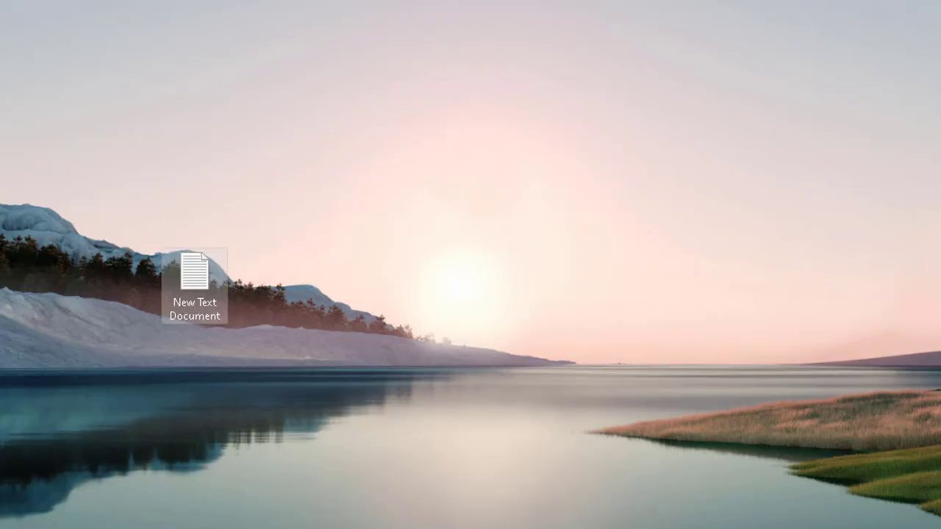
# - Bring up Windows Search with Windows+S
pyautogui.press('super+s')
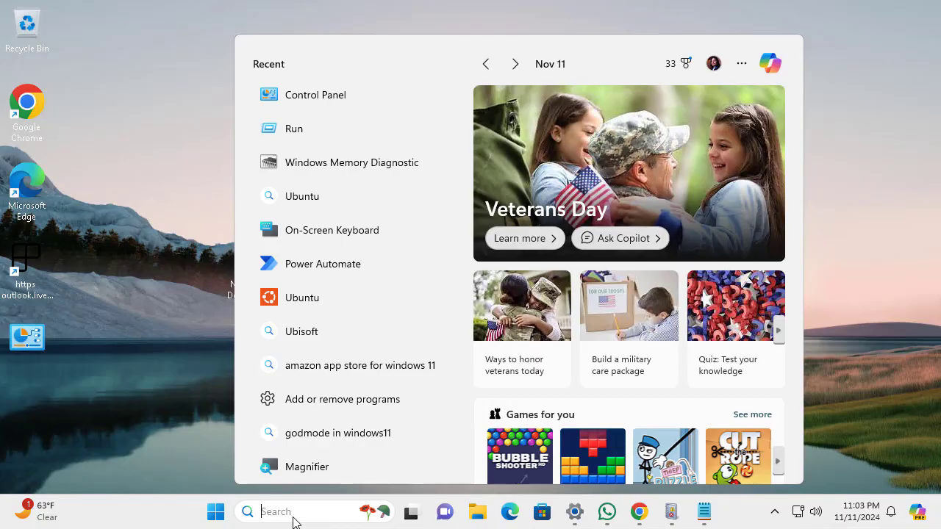
# - Search for system restore and open Create a restore point
pyautogui.write('r')
pyautogui.press('BackSpace')
pyautogui.write('s')
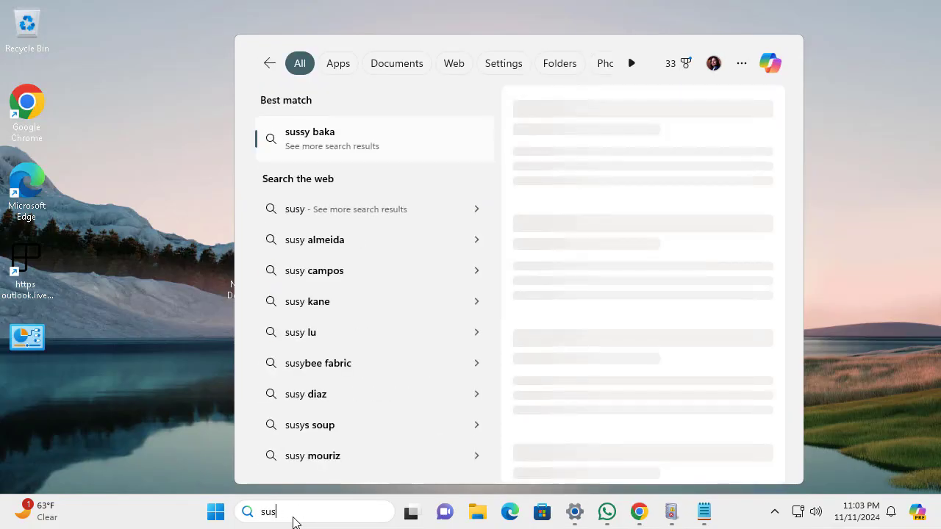
pyautogui.write('ystem ret')
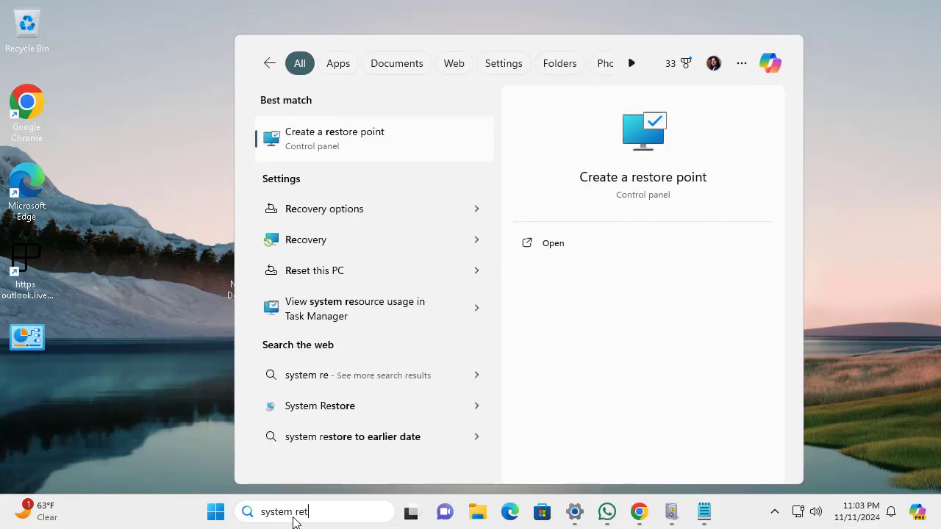
pyautogui.click(366, 141)
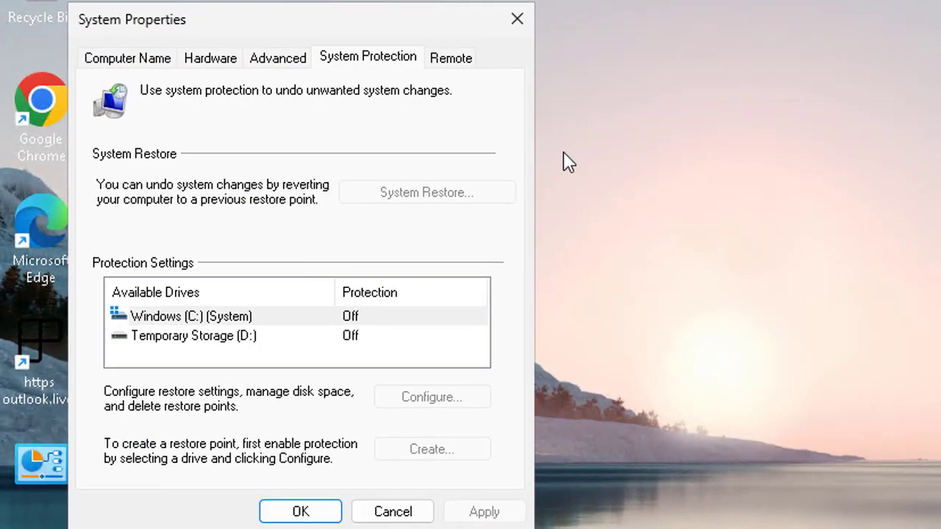
# - Turn on system protection for the Windows (C:) drive and apply it
pyautogui.click(273, 322)
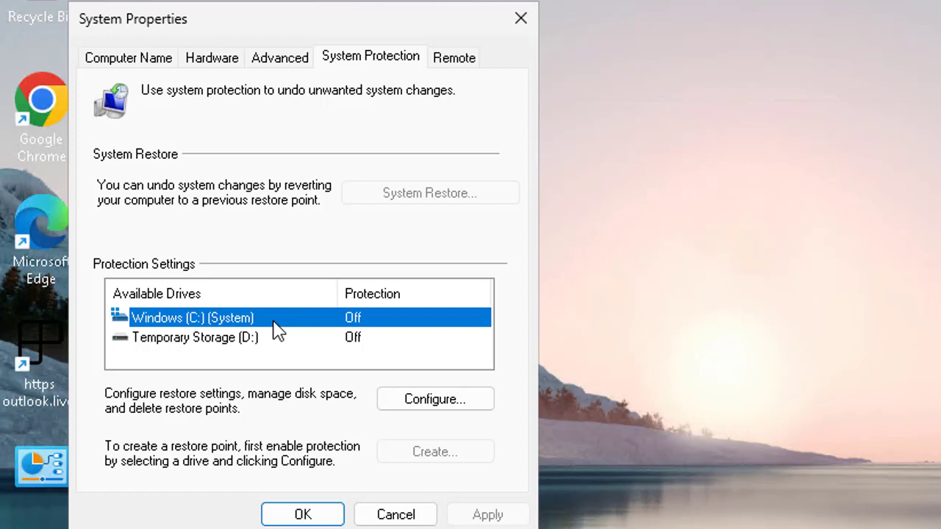
pyautogui.click(461, 409)
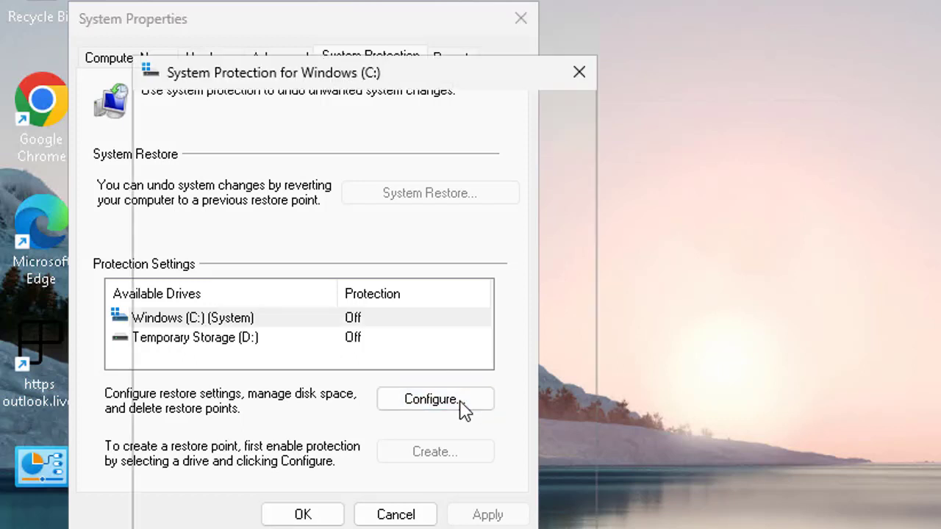
pyautogui.click(229, 183)
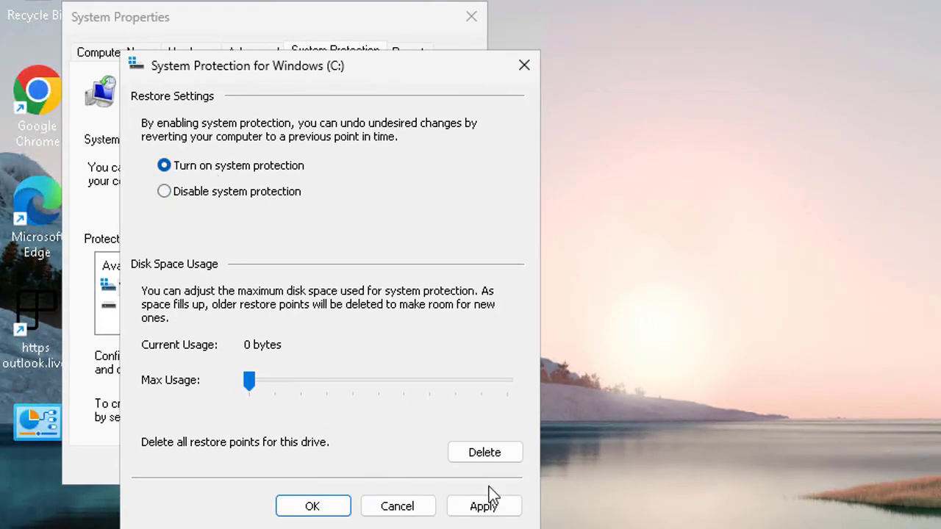
pyautogui.click(511, 513)
pyautogui.click(316, 515)
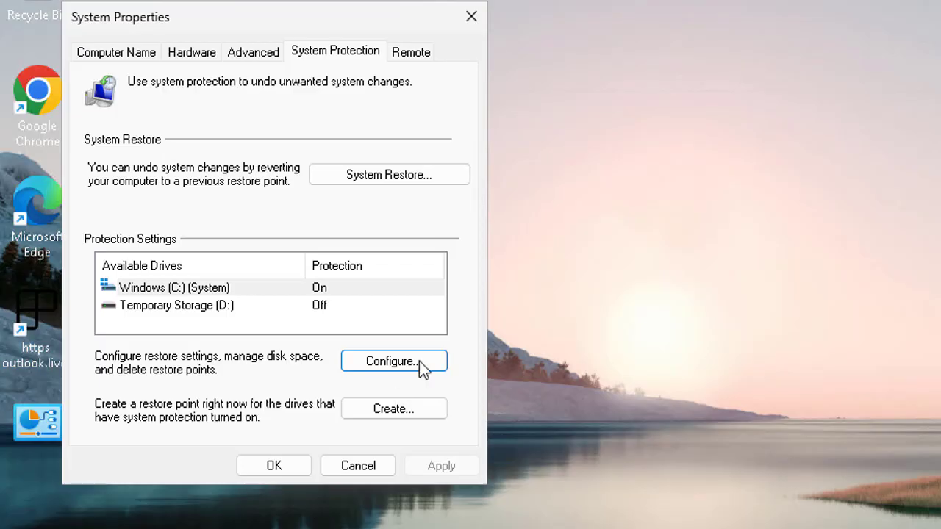
# - Create a restore point described 'jssrt' and dismiss the success message
pyautogui.click(374, 409)
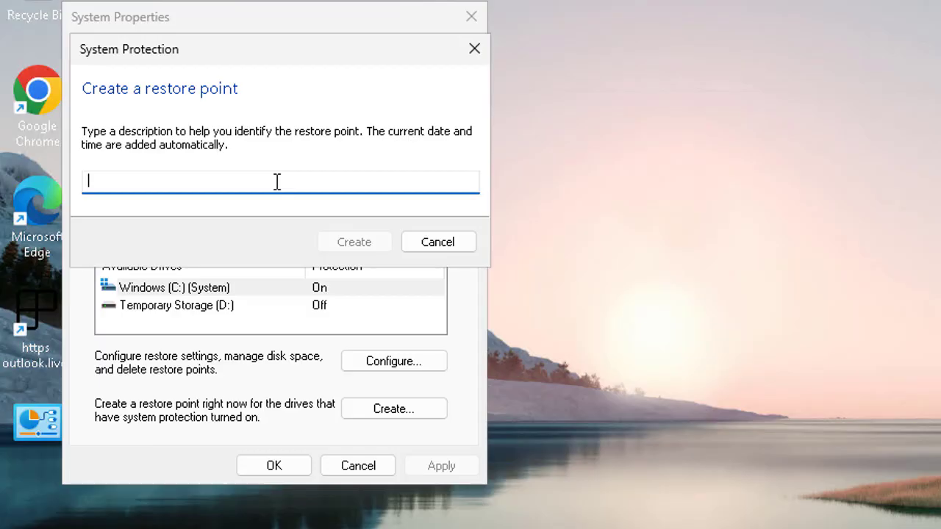
pyautogui.write('jss')
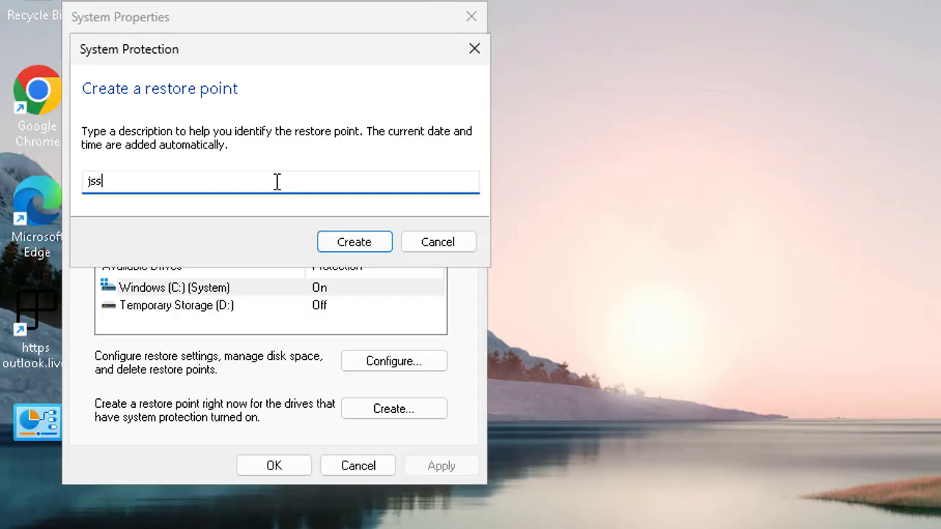
pyautogui.write('rt')
pyautogui.click(355, 242)
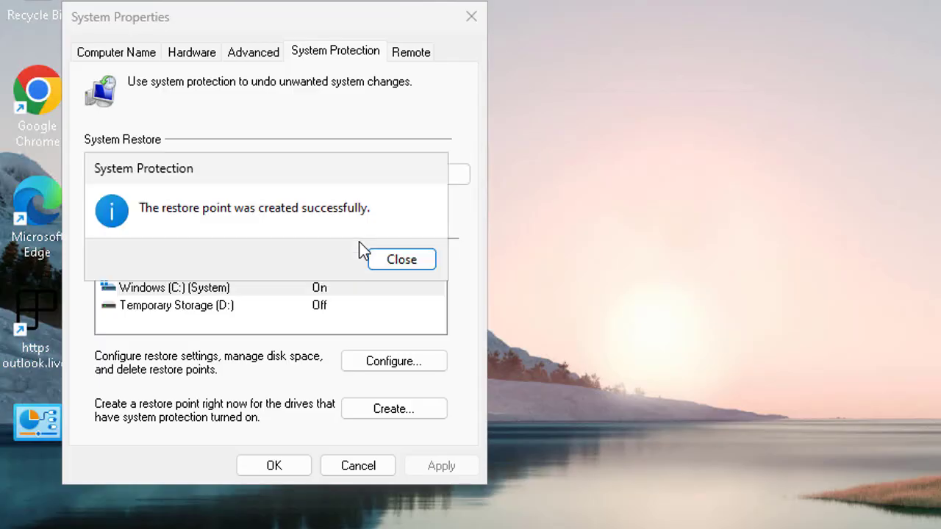
pyautogui.click(391, 264)
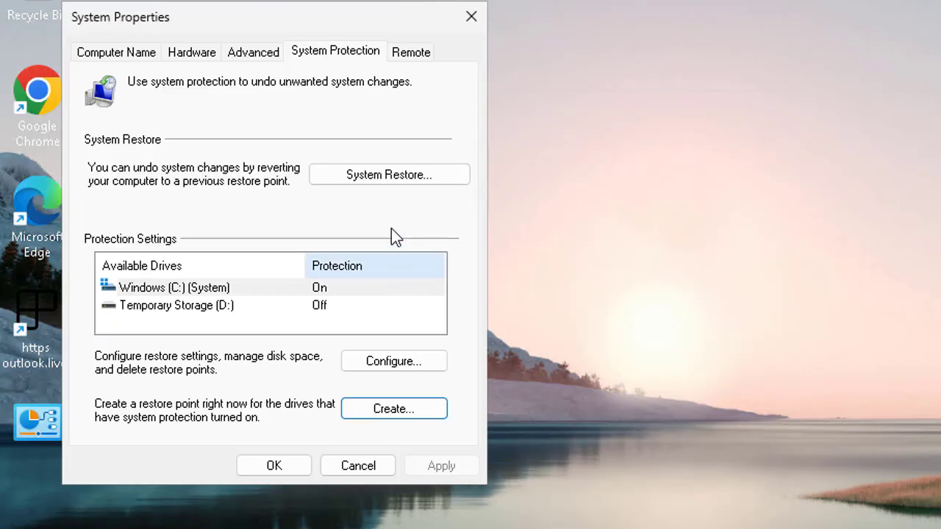